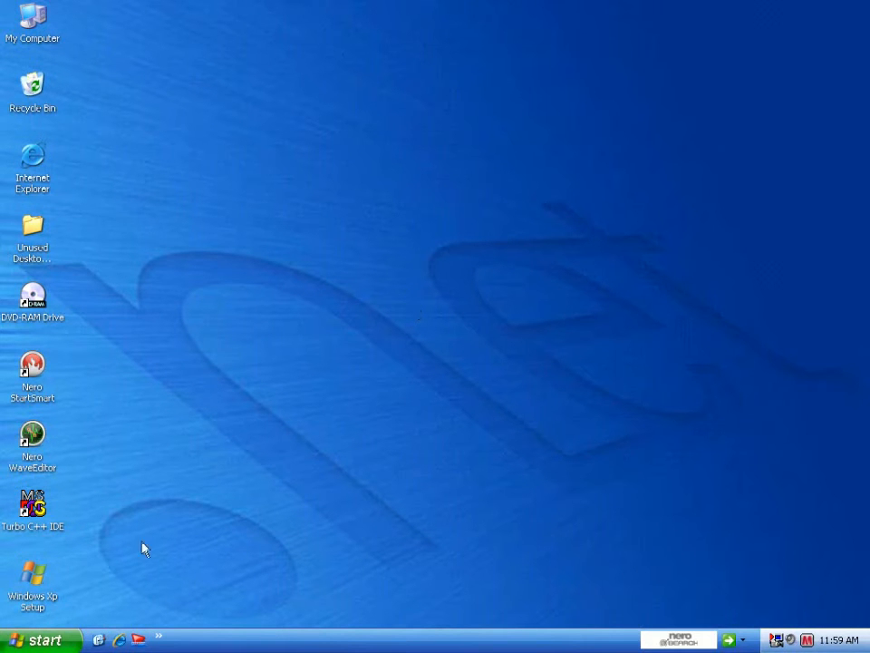
Step: Launch Windows XP Setup from the desktop icon and continue past the welcome screen
double_click(27, 599)
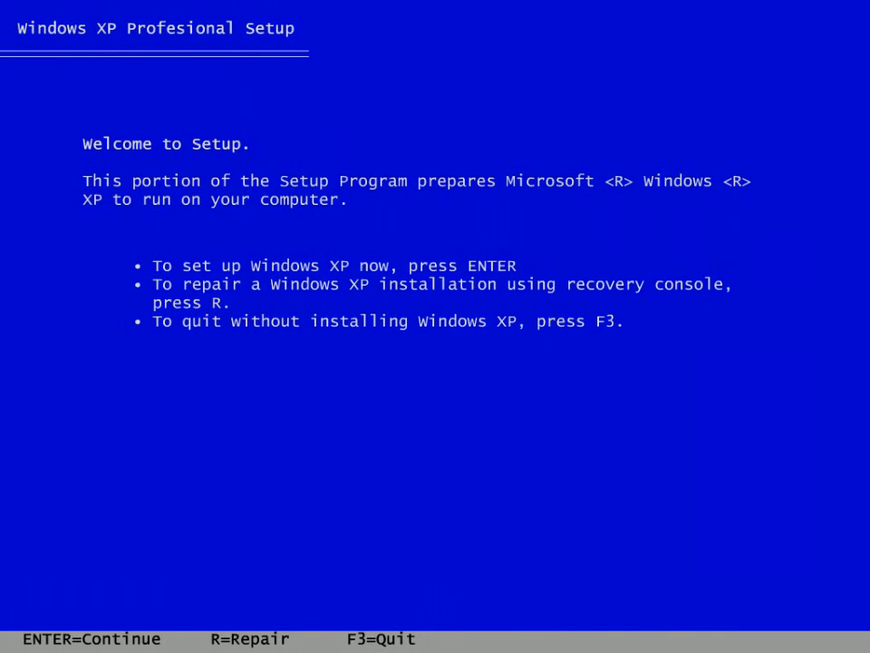
key(Return)
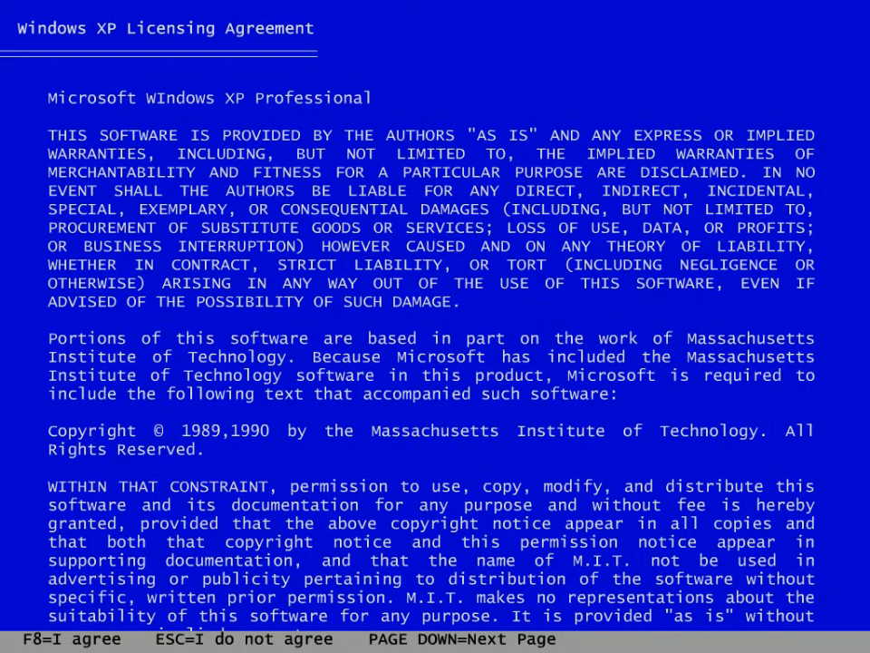
Step: Page through the Windows XP license and agree to it with F8
key(Page_Down)
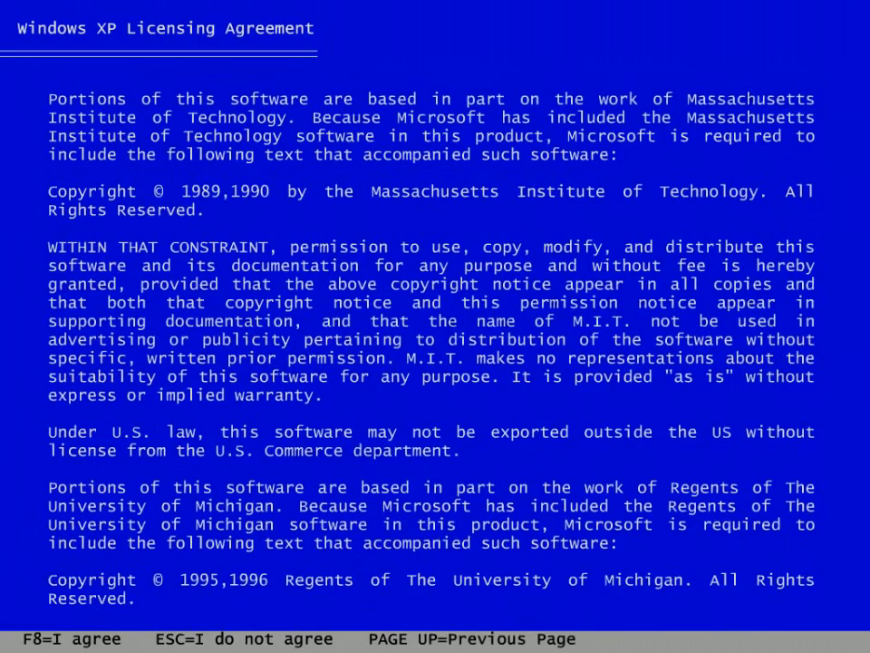
key(Page_Up)
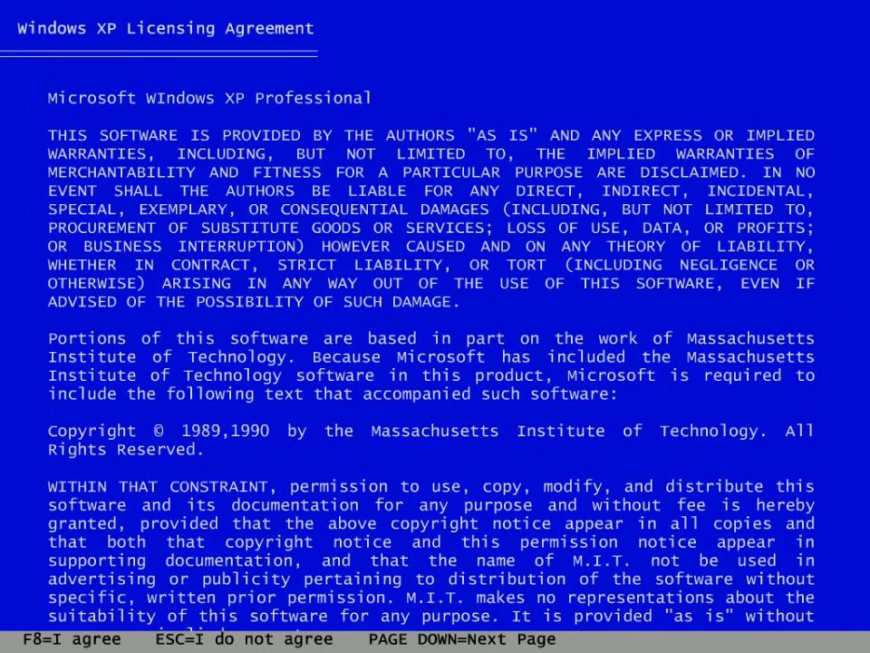
key(F8)
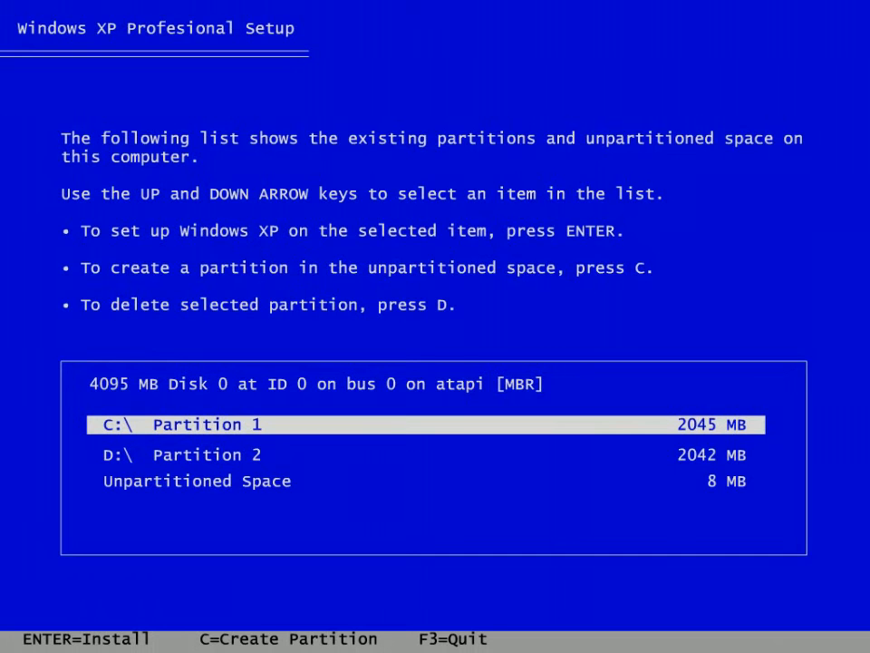
Step: Review the D: partition and 8 MB unpartitioned space, then install on C:\ Partition 1 (2045 MB)
key(Down)
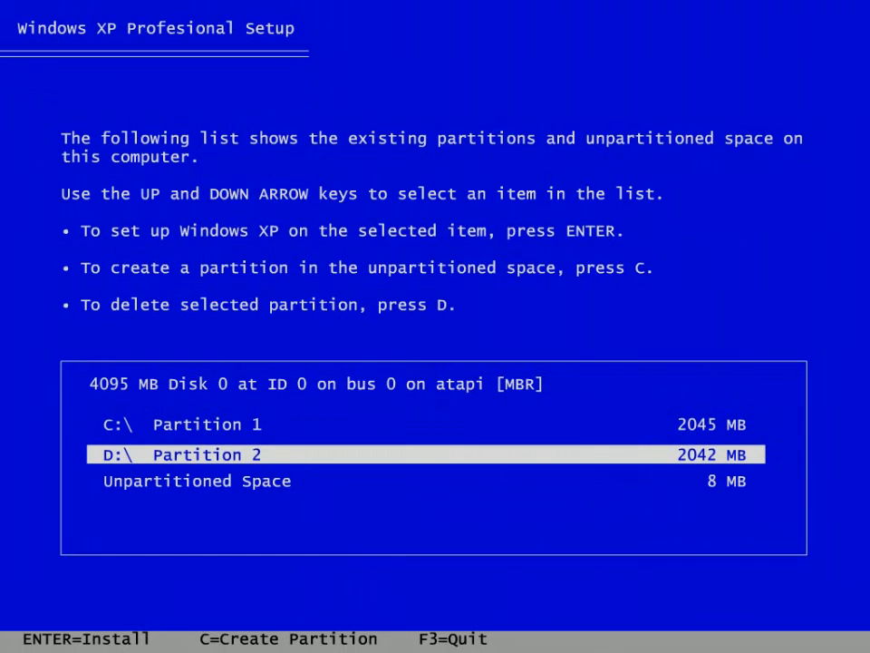
key(Down)
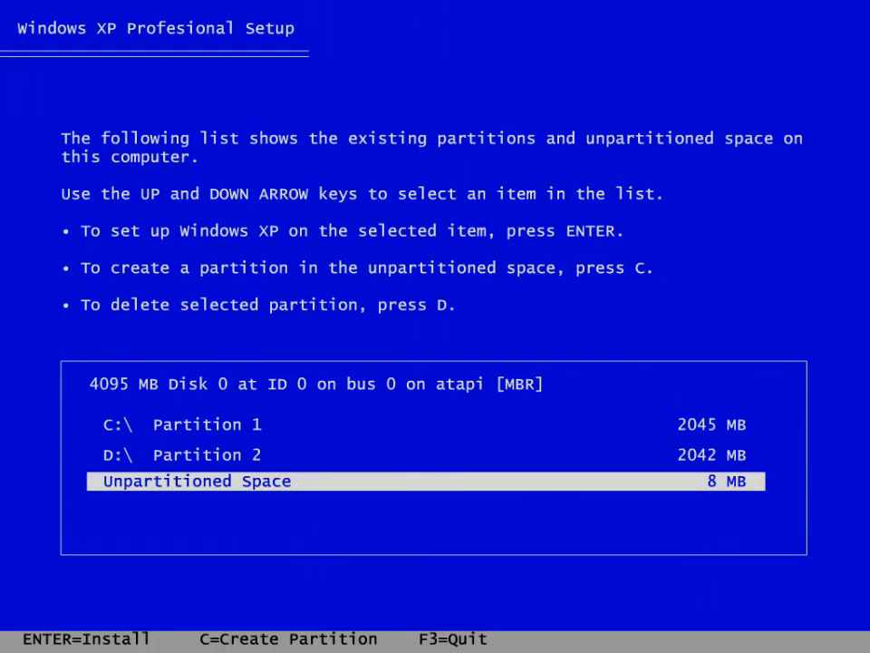
key(Up)
key(Up)
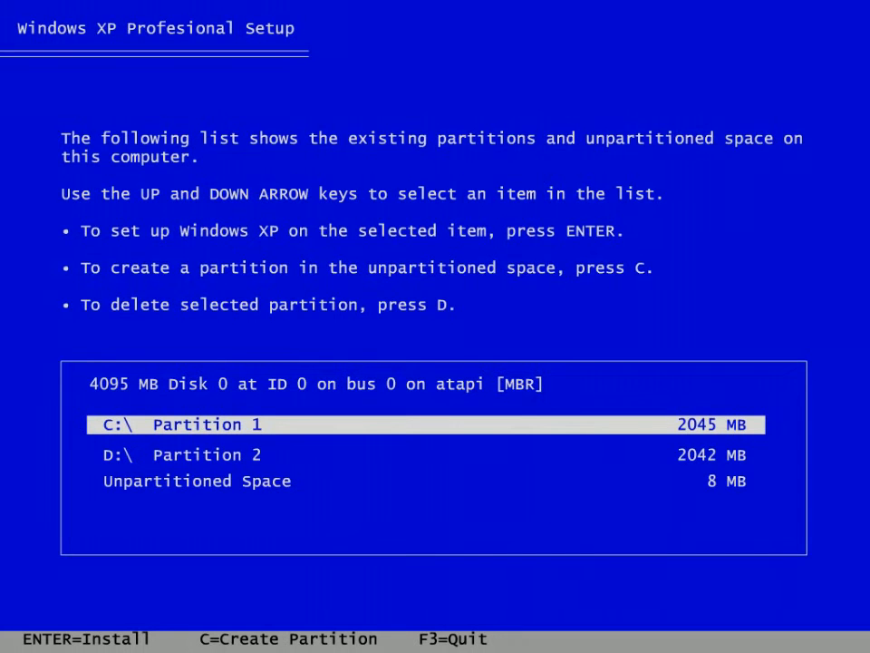
key(Down)
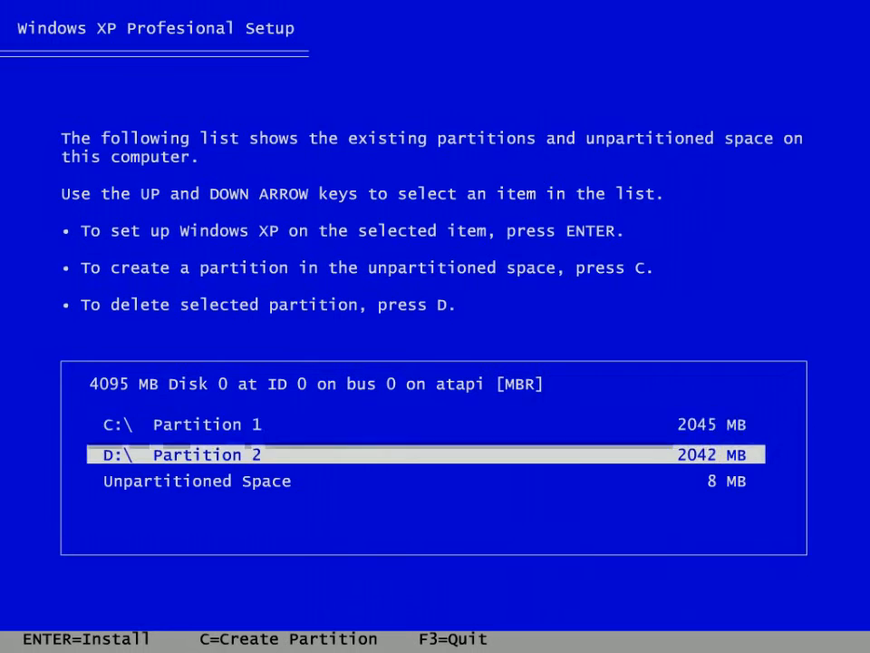
key(Up)
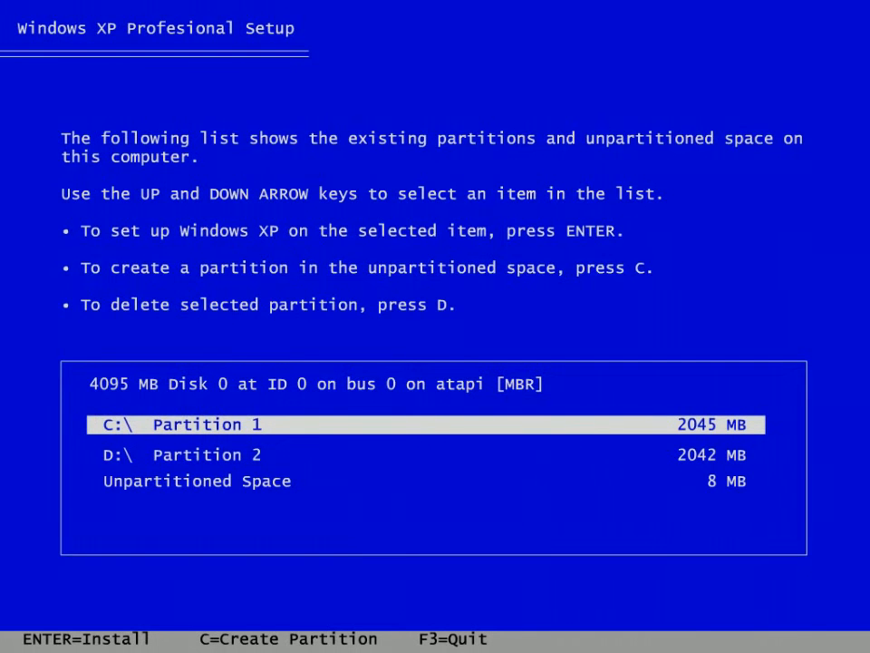
key(Return)
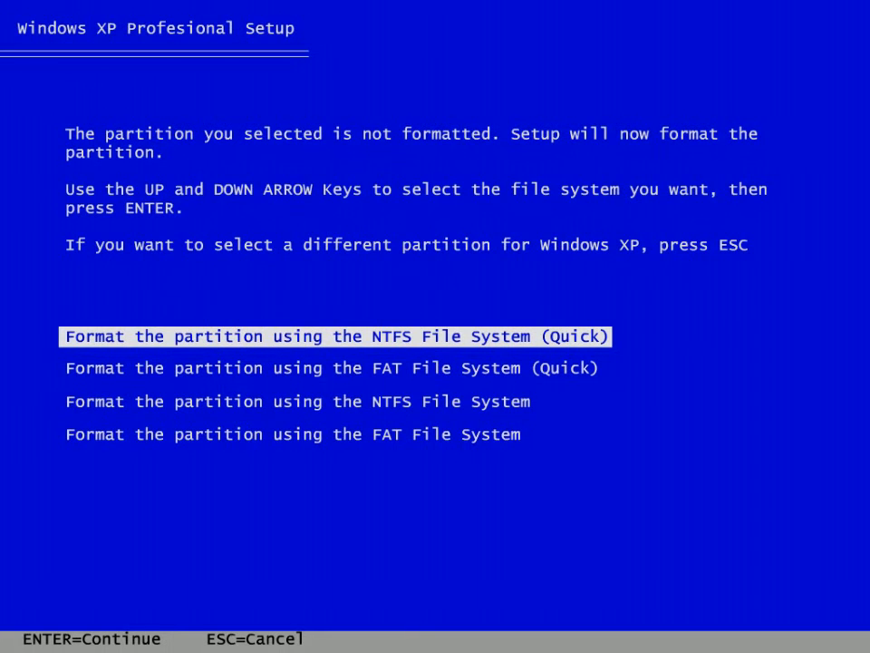
Step: Format the partition with the full FAT File System option
key(Down)
key(Down)
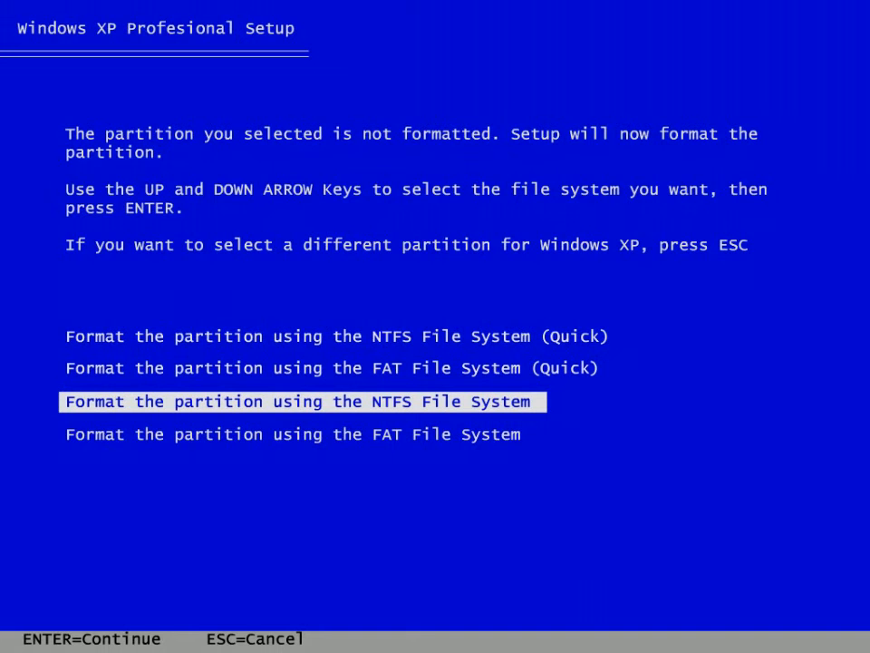
key(Down)
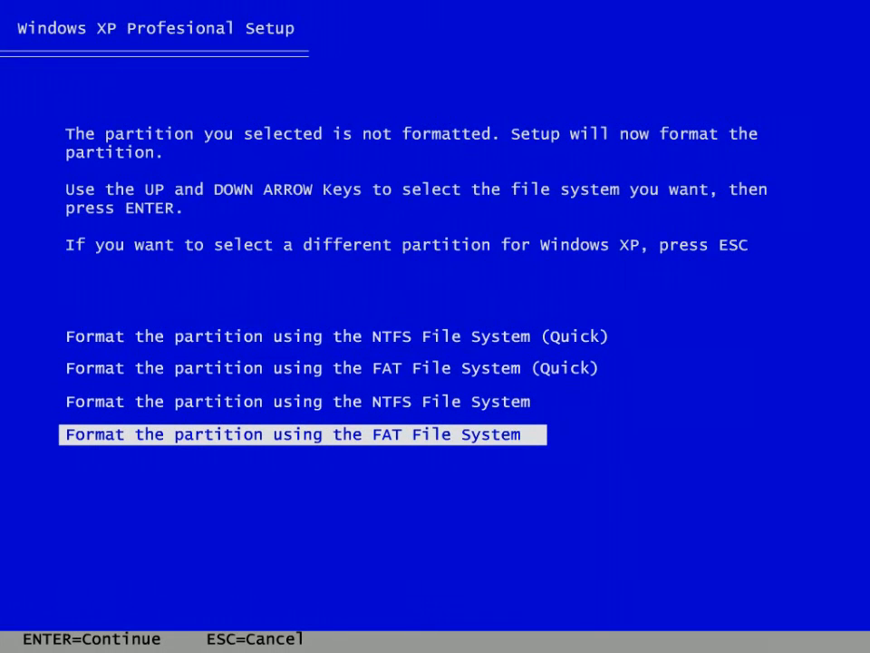
key(Return)
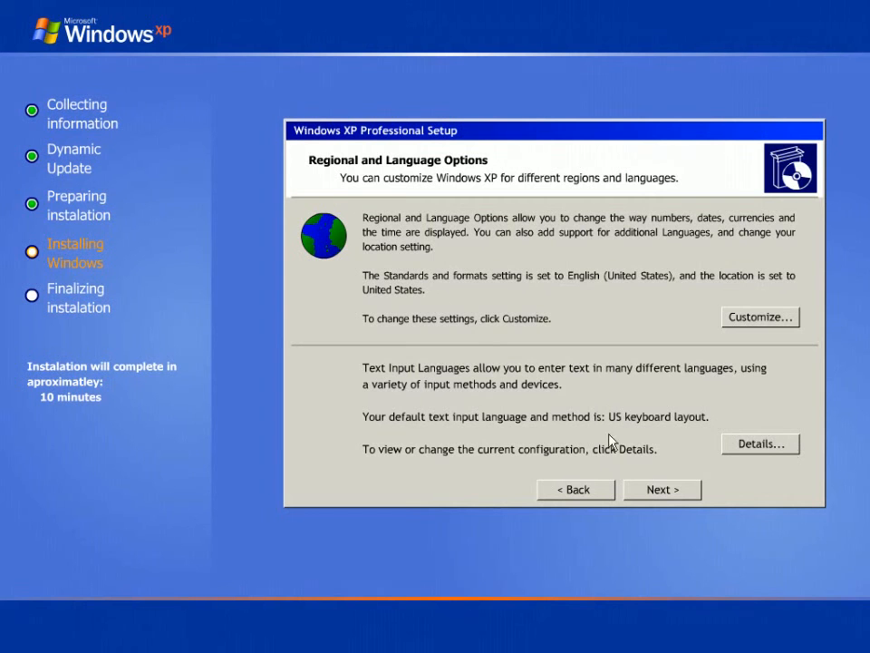
Step: Keep the English (United States) and US keyboard settings and go on to personalization
click(654, 492)
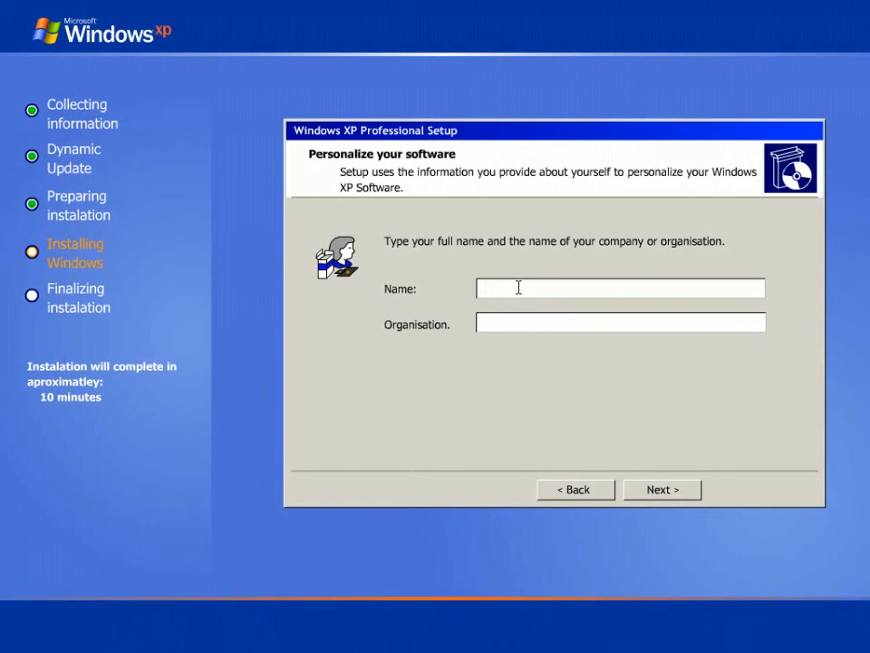
Step: Enter the user's full name and organisation 'Home', then continue to the product key page
text(g)
key(BackSpace)
text(Guruprasad)
key(Tab)
text(Home)
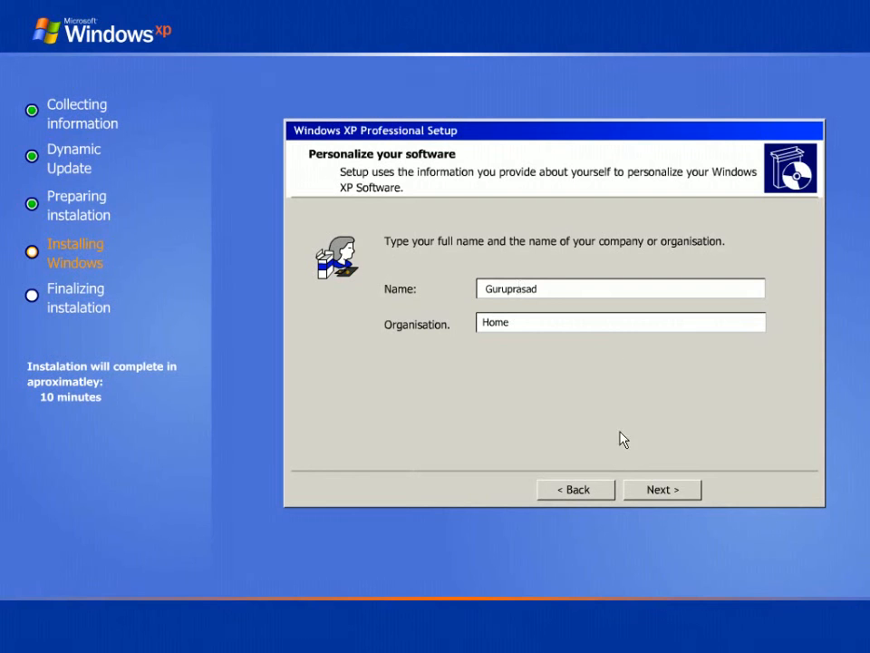
click(644, 490)
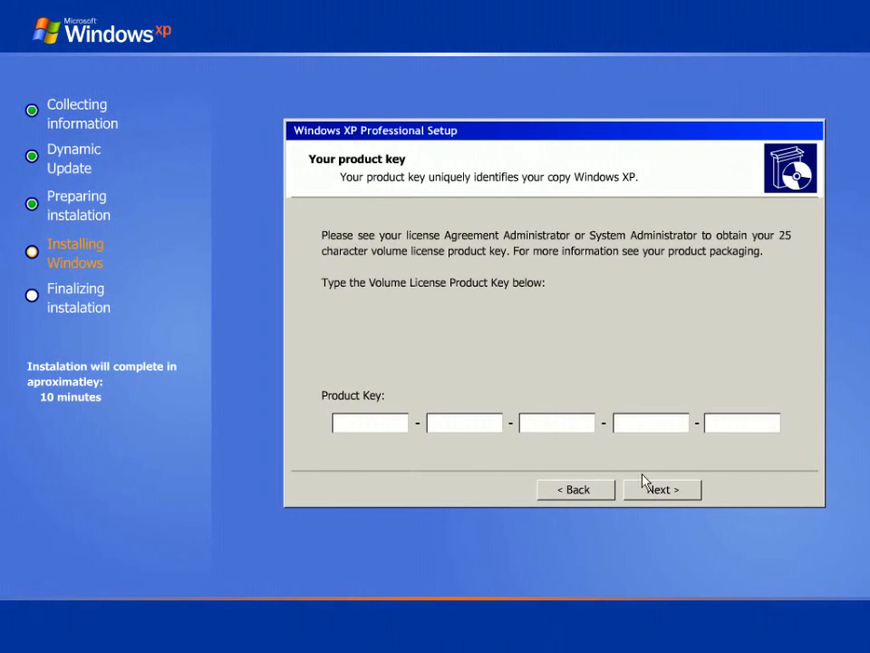
Step: Enter the 25-character volume licence product key into the key boxes
click(387, 422)
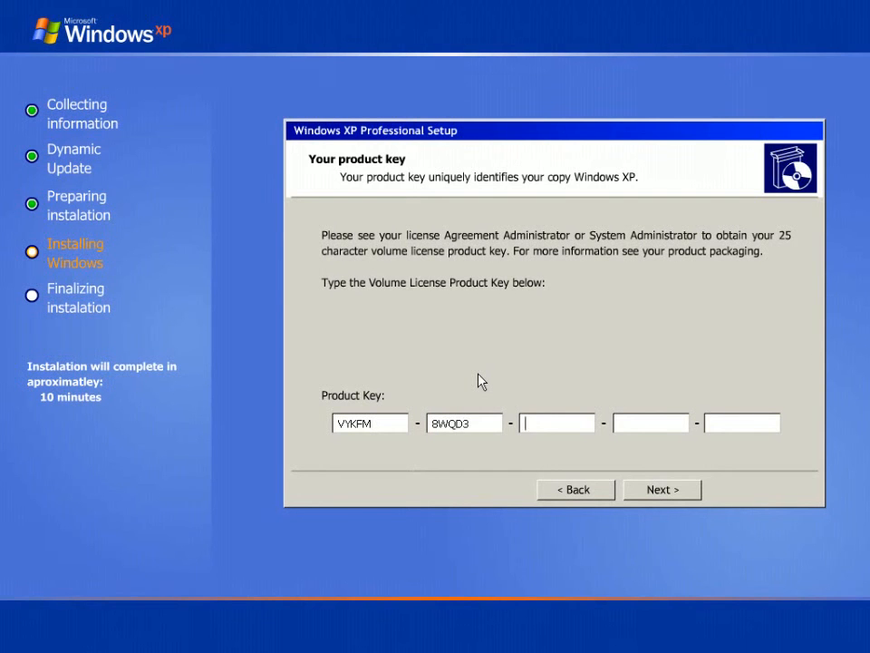
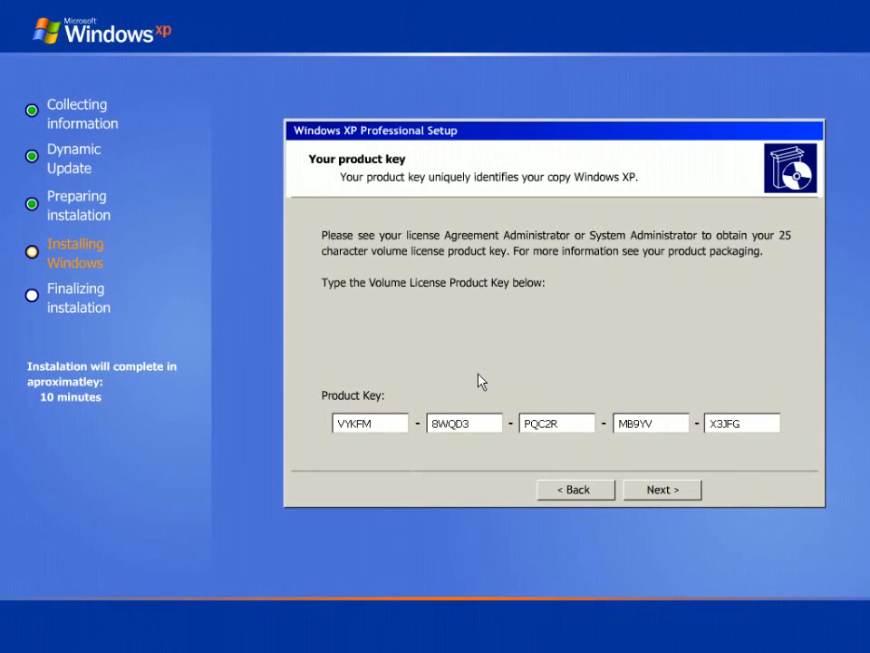
Step: Keep the suggested computer name and type the administrator password in both password fields
click(653, 491)
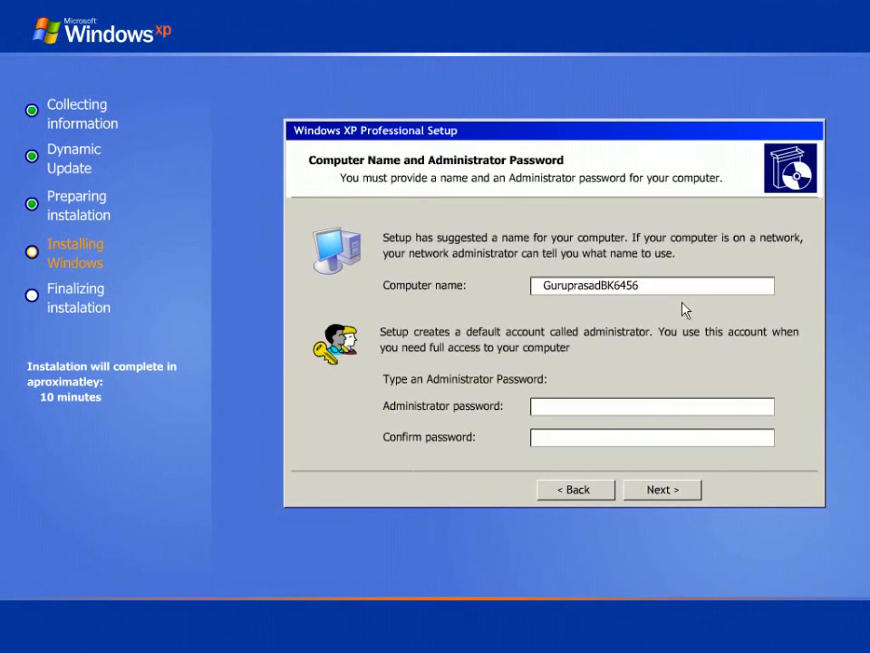
drag(535, 284, 645, 285)
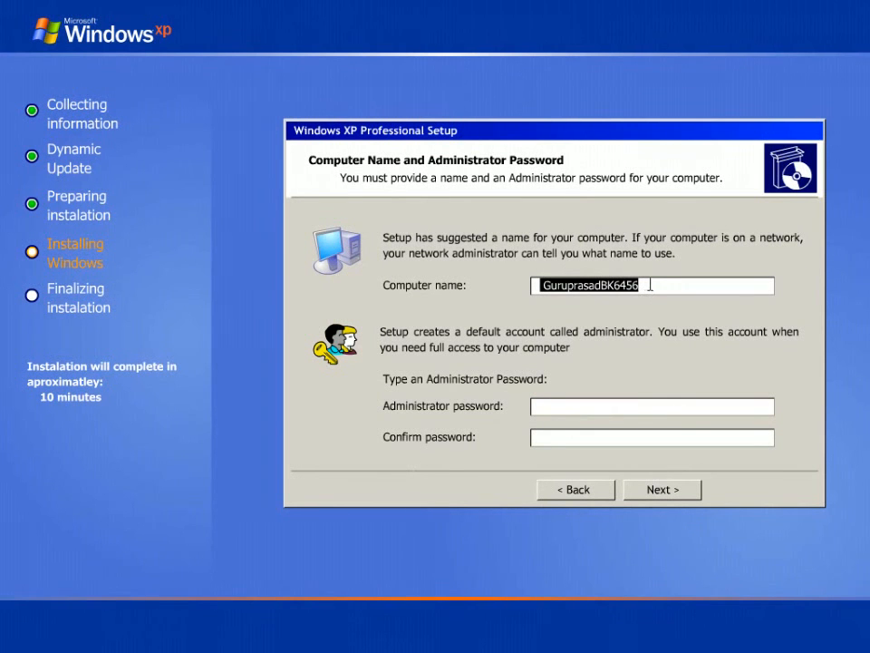
click(582, 410)
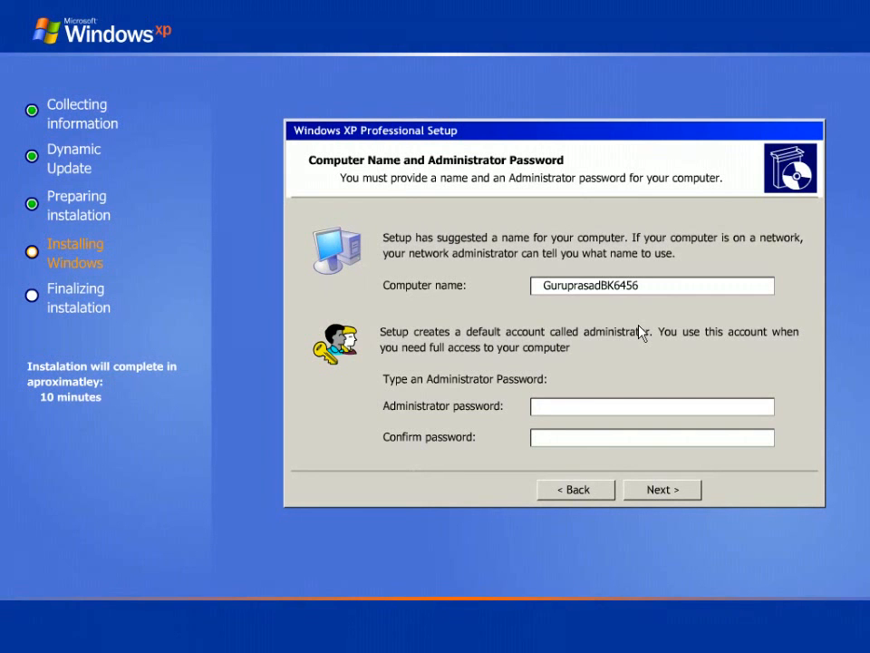
text(*********)
key(Tab)
text(*********)
Step: Proceed to Date and Time Settings, leaving the current date and time unchanged
click(657, 495)
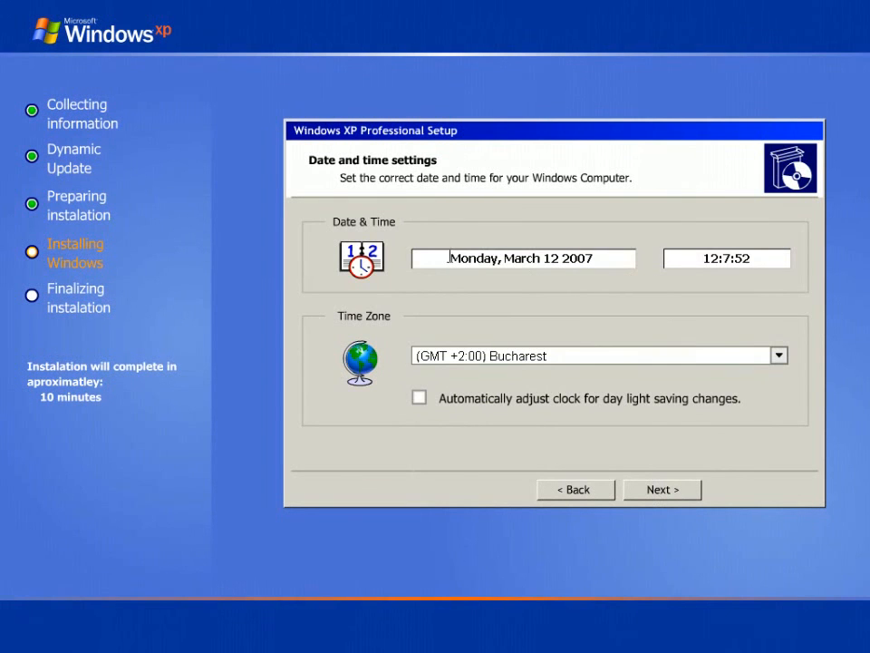
drag(450, 257, 606, 258)
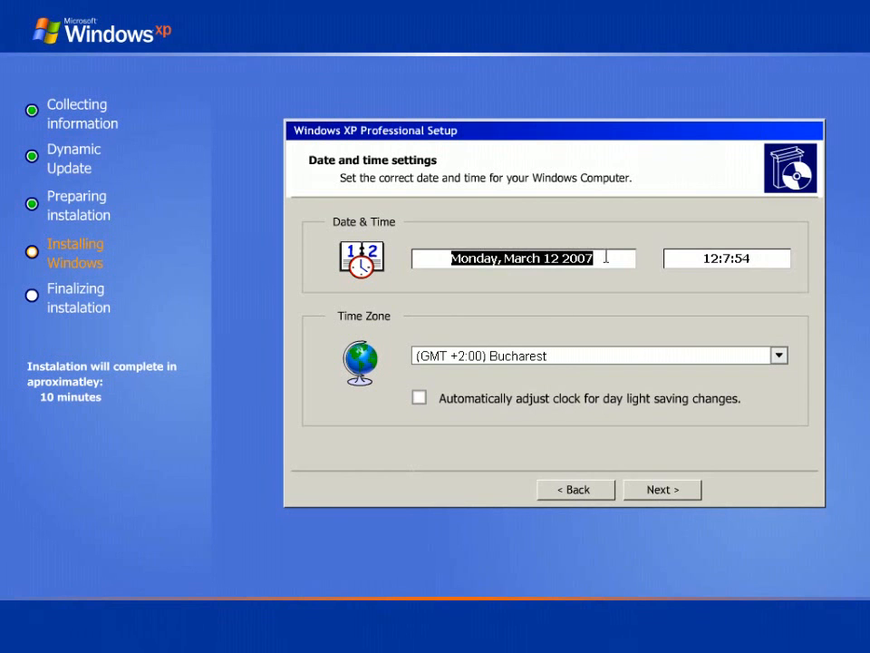
click(606, 257)
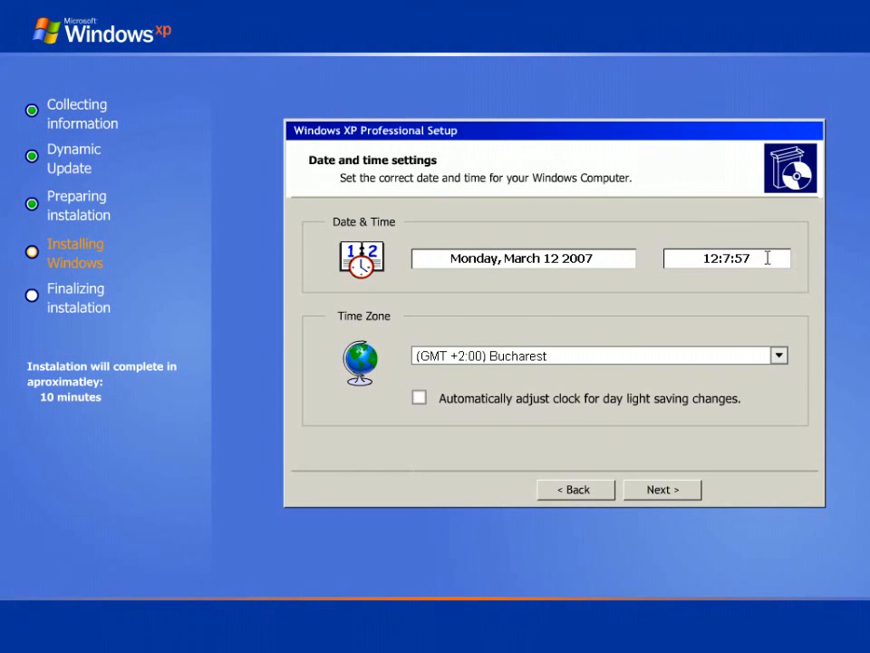
drag(768, 259, 638, 267)
click(603, 265)
Step: Set the time zone to (GMT +5.30) Chenani, Kalota, Mumbai, toggle daylight saving adjustment, and continue
click(680, 362)
click(680, 361)
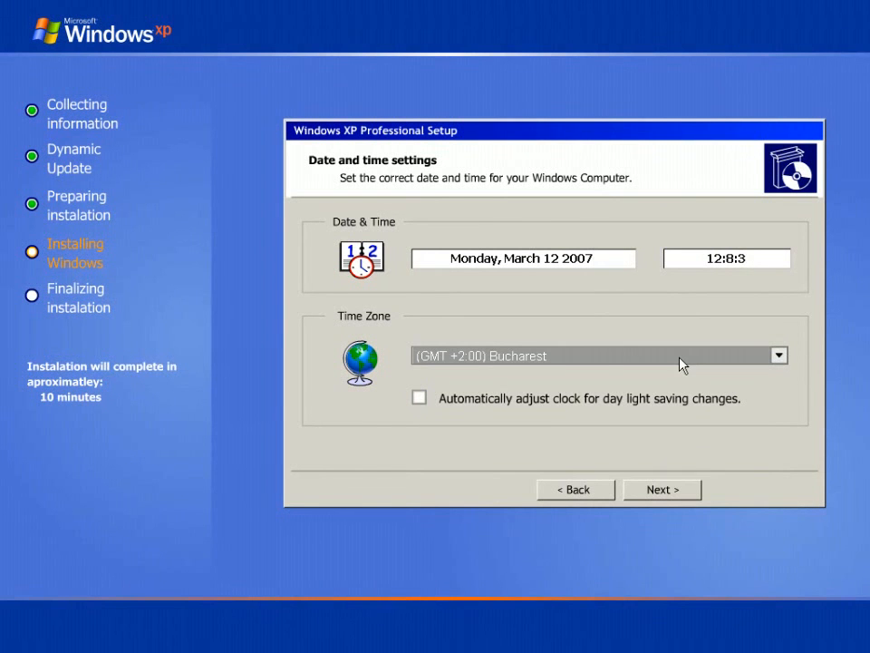
click(680, 363)
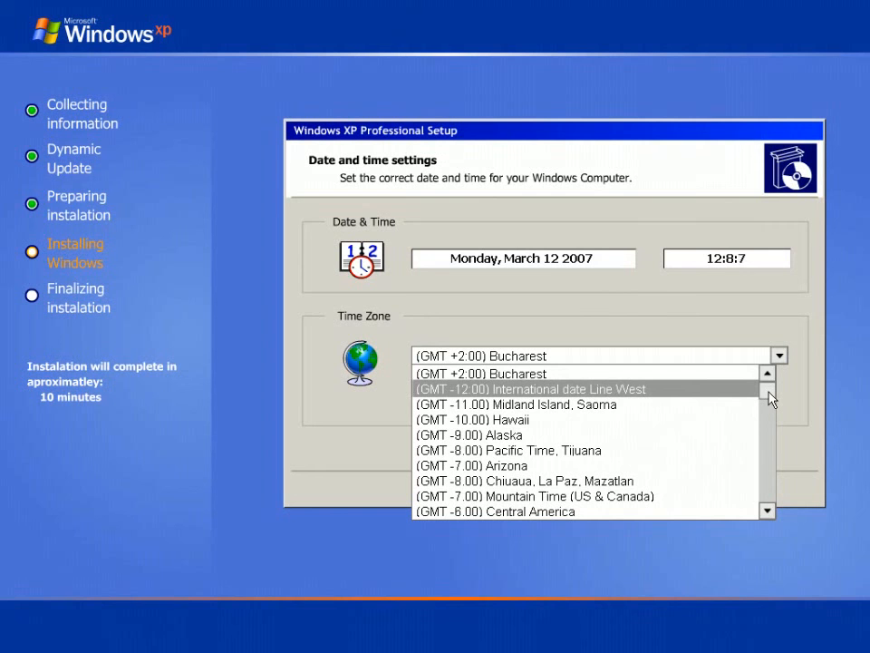
drag(771, 399, 767, 460)
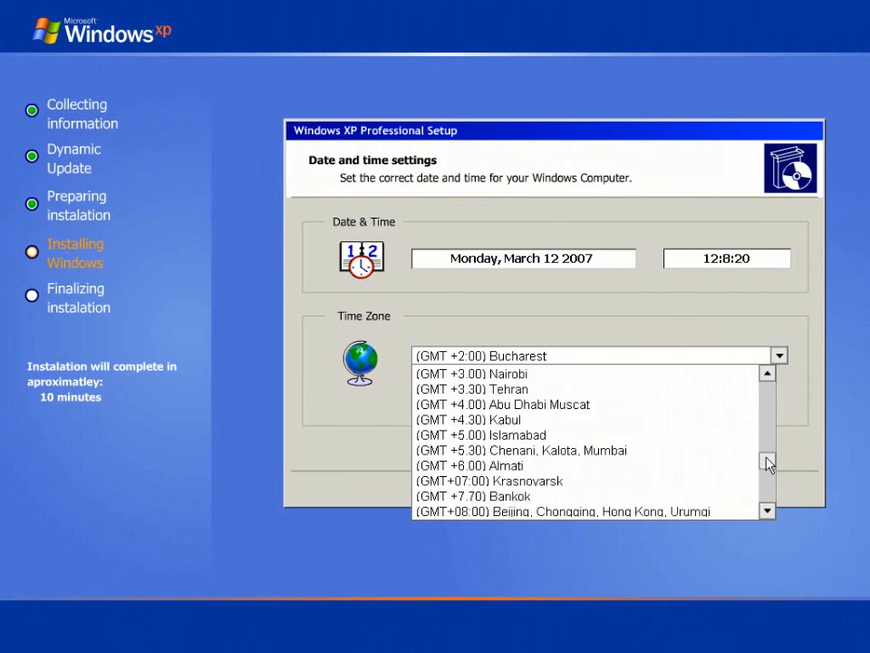
click(528, 455)
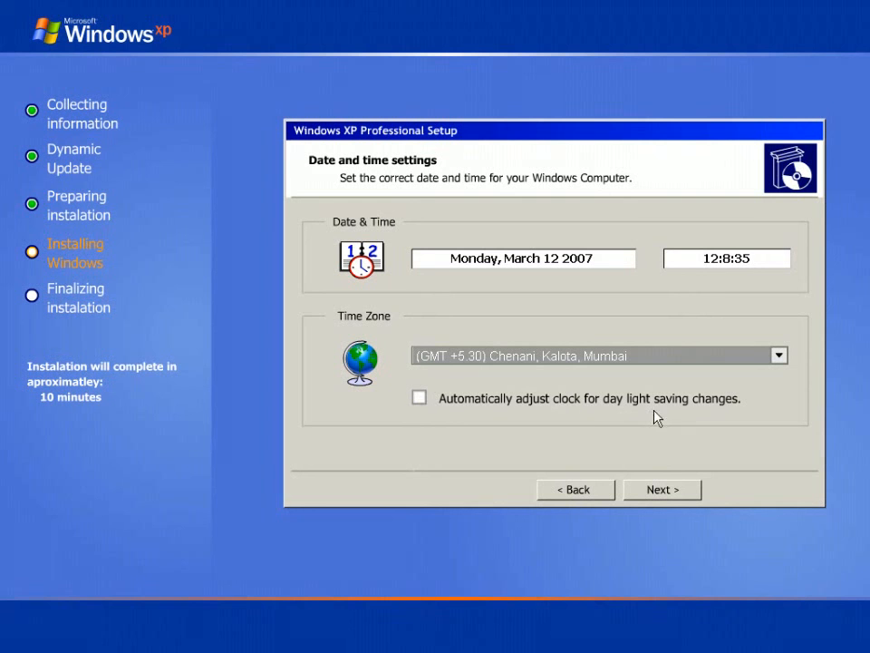
click(418, 399)
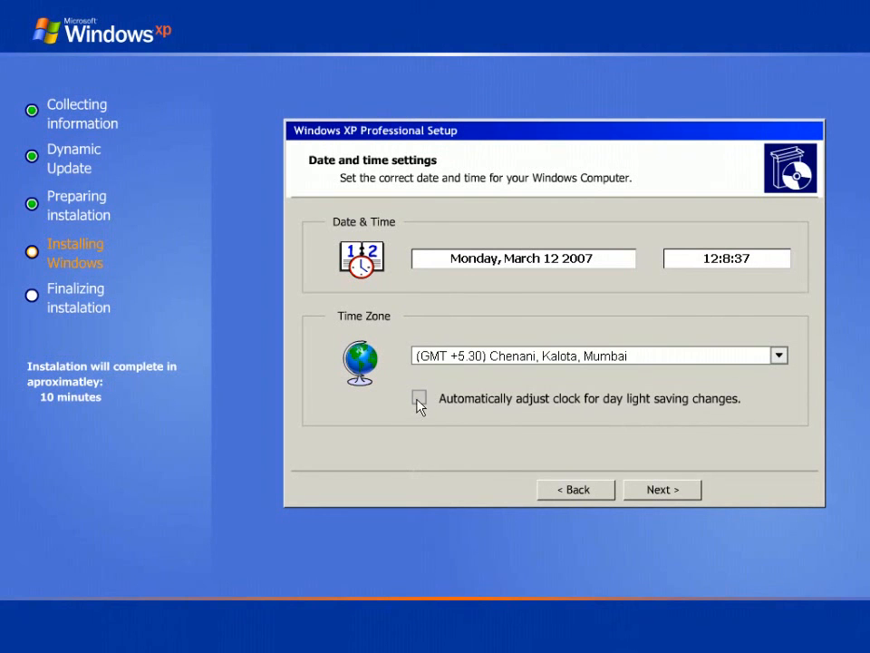
click(681, 490)
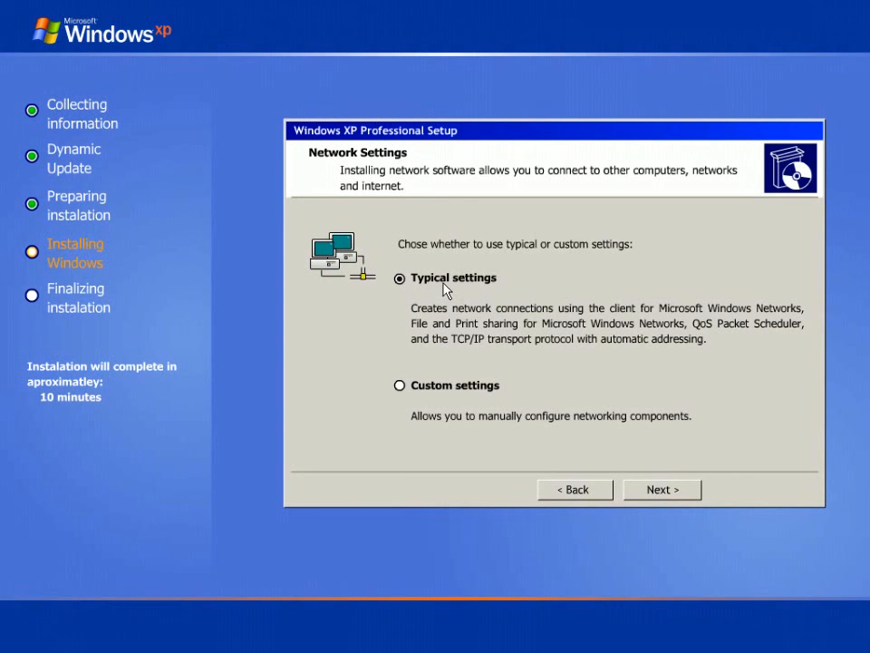
click(405, 389)
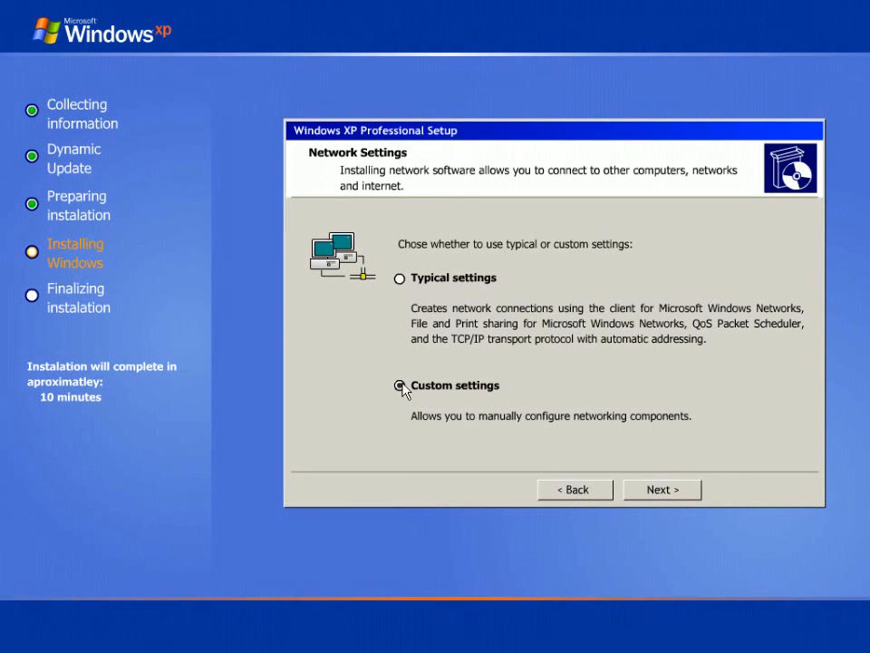
click(401, 279)
Step: Accept Typical network settings and keep WORKGROUP as the workgroup so file copying begins
click(672, 490)
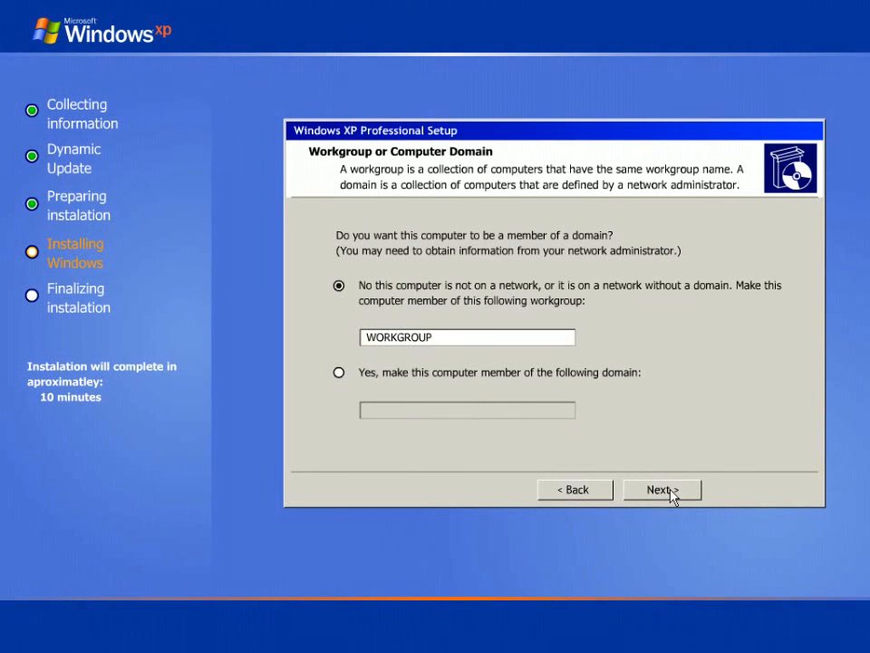
drag(363, 337, 459, 338)
click(458, 338)
click(653, 490)
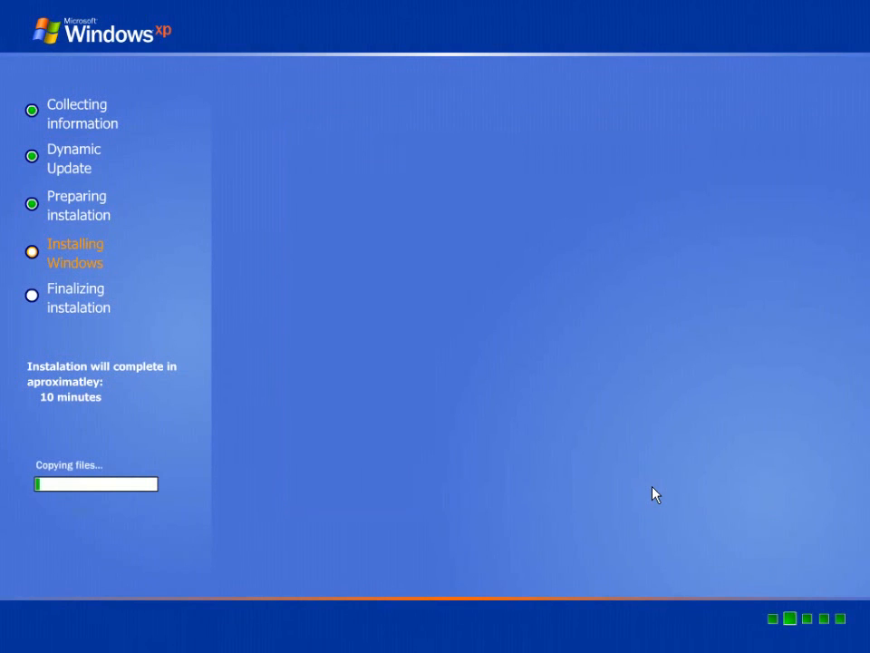